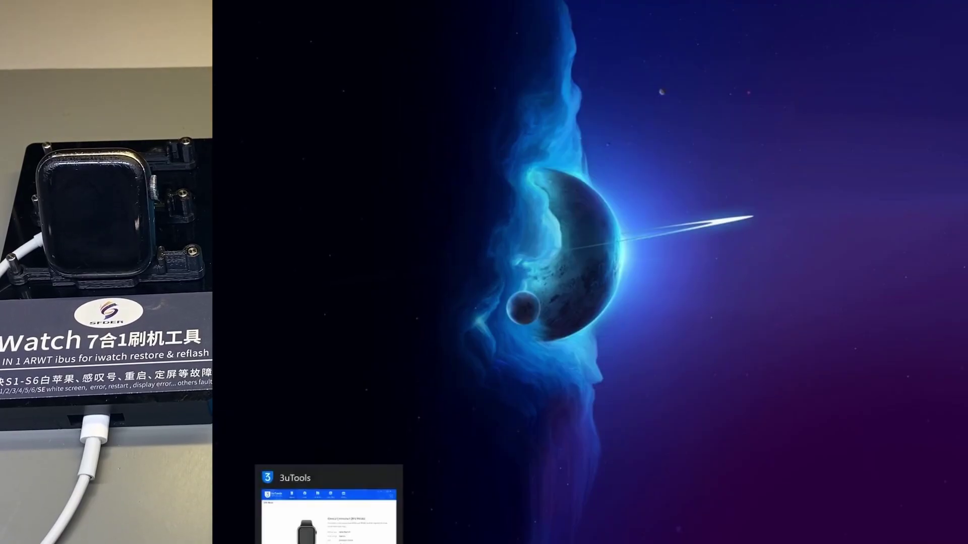
# Restore the 3uTools window from the taskbar to show the watch in DFU Mode
pyautogui.click(328, 507)
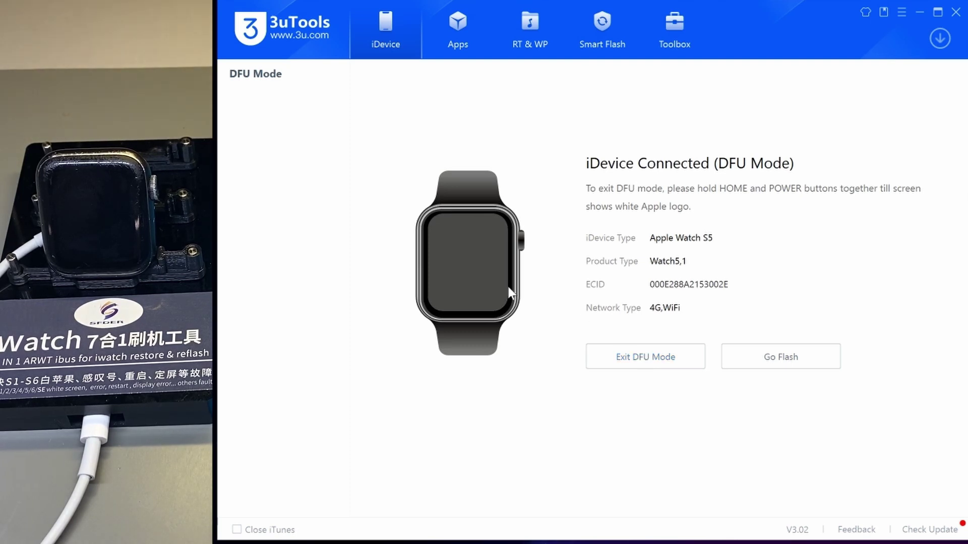
# Go to the Smart Flash section and choose Quick Flash Mode
pyautogui.click(605, 44)
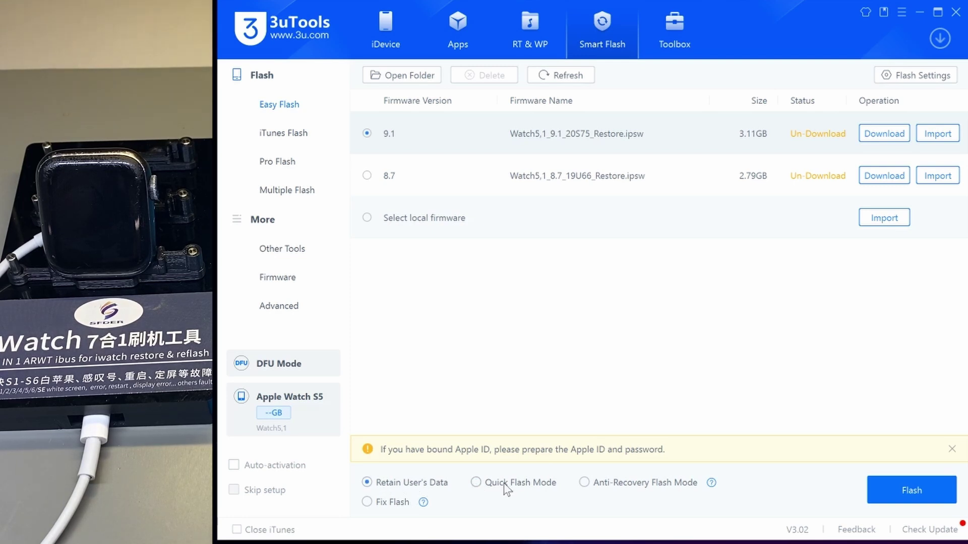
pyautogui.click(488, 483)
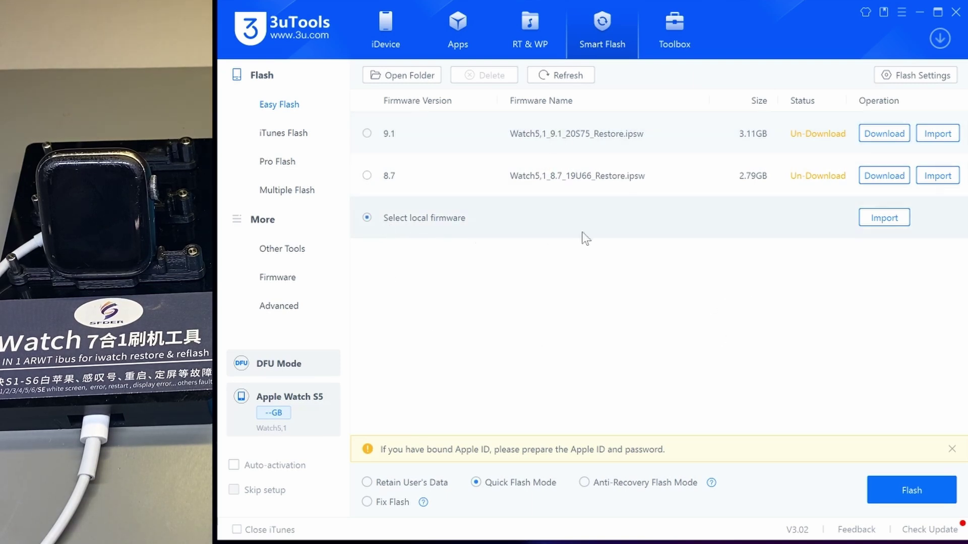
# Import S5_40_GPS_Watch5,1_9.6.3_20U502_Restore.ipsw from the Apple Watch Firmware folder
pyautogui.click(866, 222)
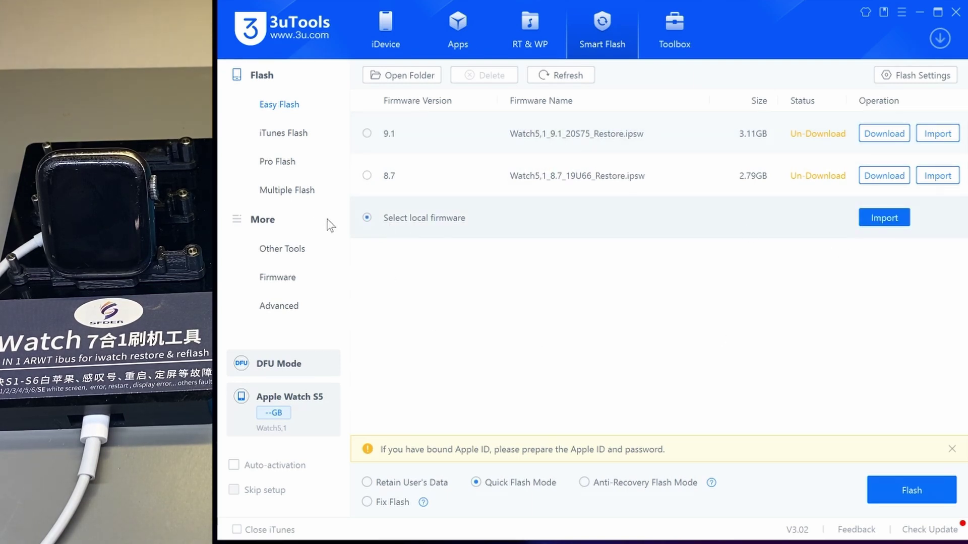
pyautogui.click(876, 221)
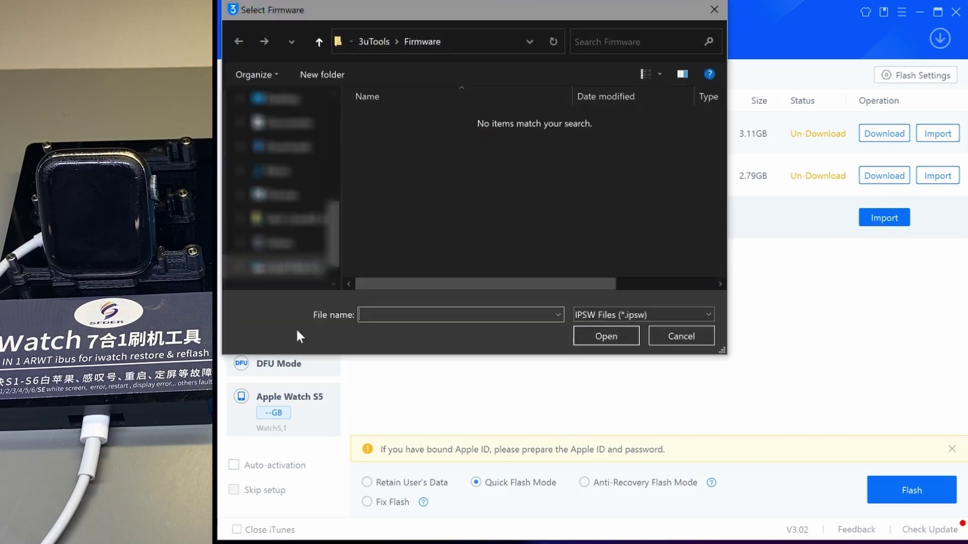
pyautogui.scroll(4, 281, 251)
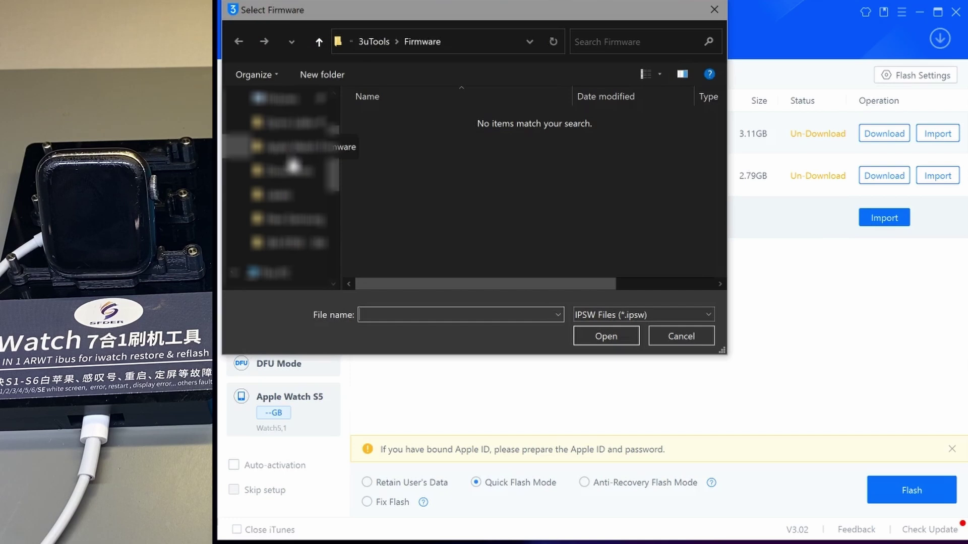
pyautogui.scroll(-1, 293, 171)
pyautogui.click(286, 176)
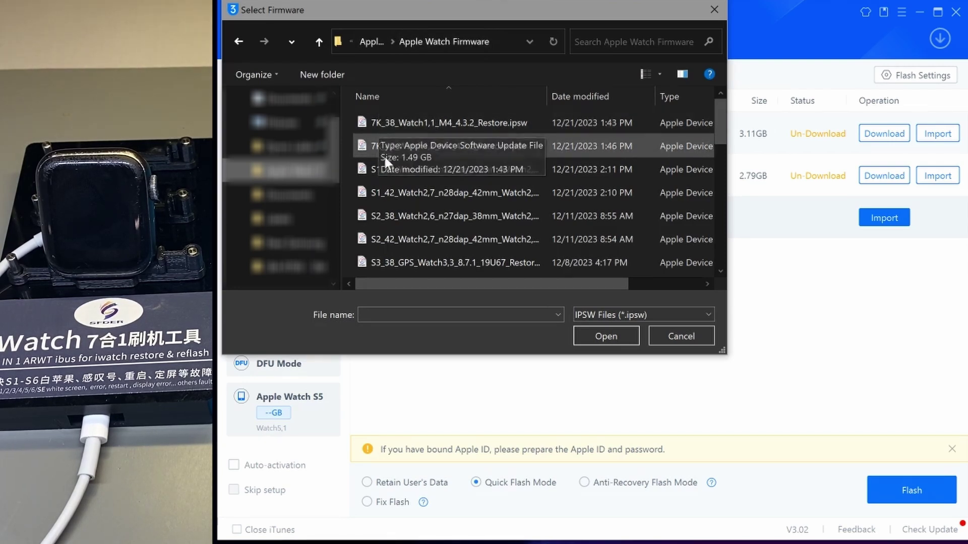
pyautogui.scroll(-1, 386, 201)
pyautogui.scroll(-7, 387, 218)
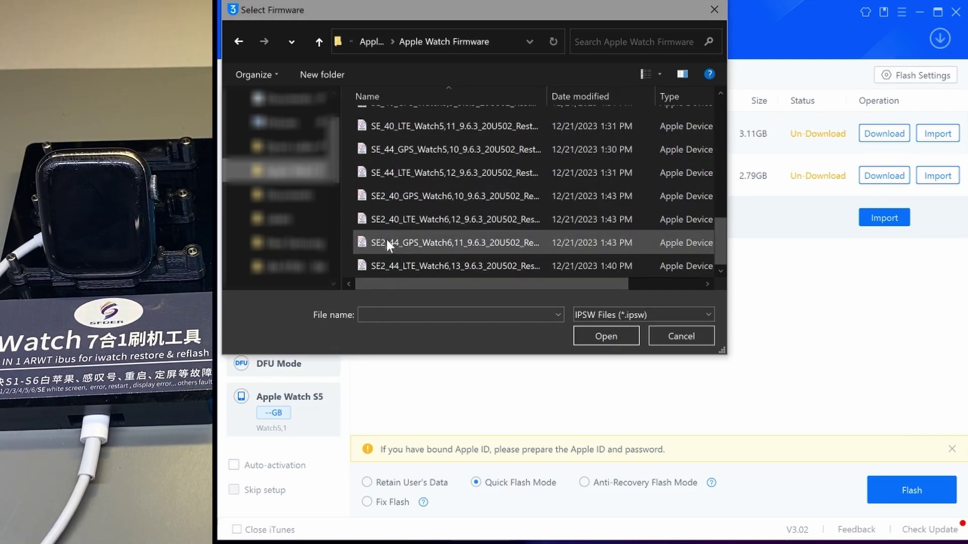
pyautogui.scroll(1, 387, 237)
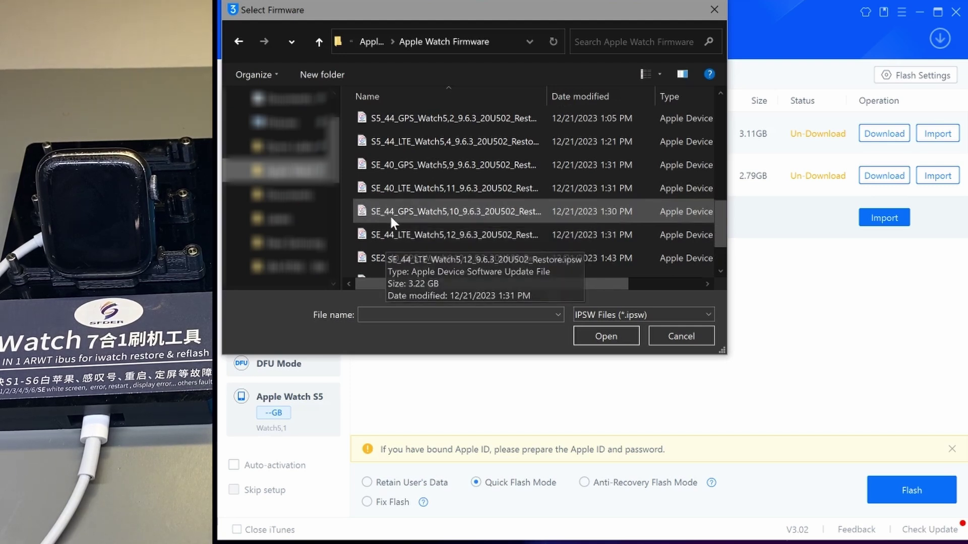
pyautogui.scroll(1, 395, 213)
pyautogui.scroll(2, 394, 213)
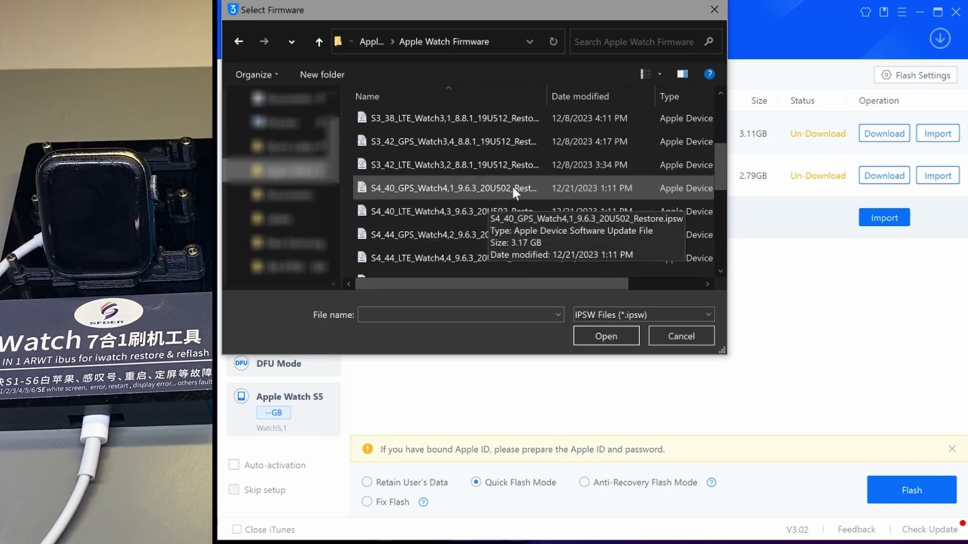
pyautogui.scroll(-1, 512, 185)
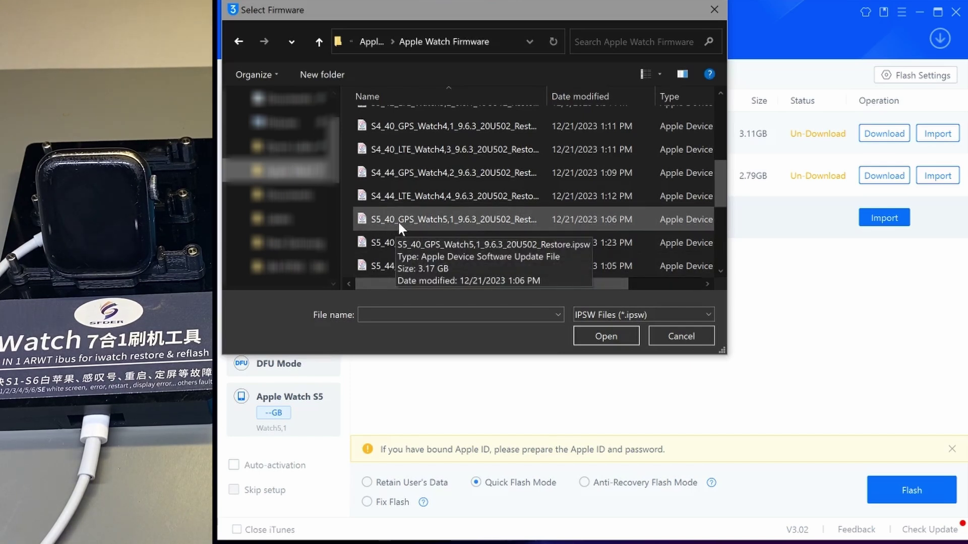
pyautogui.click(443, 221)
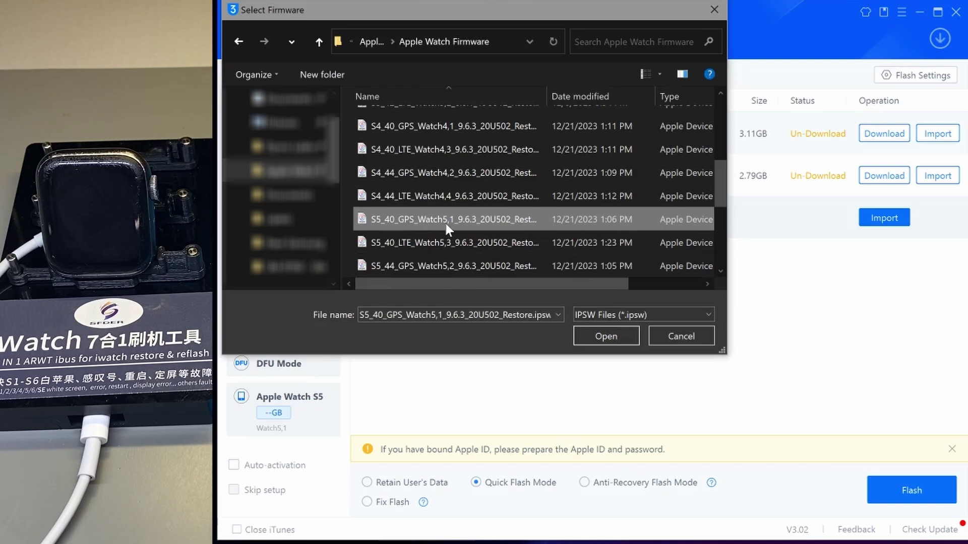
# Load the 9.6.3 firmware and start flashing, confirming in the Easy Flash Reminder
pyautogui.click(606, 338)
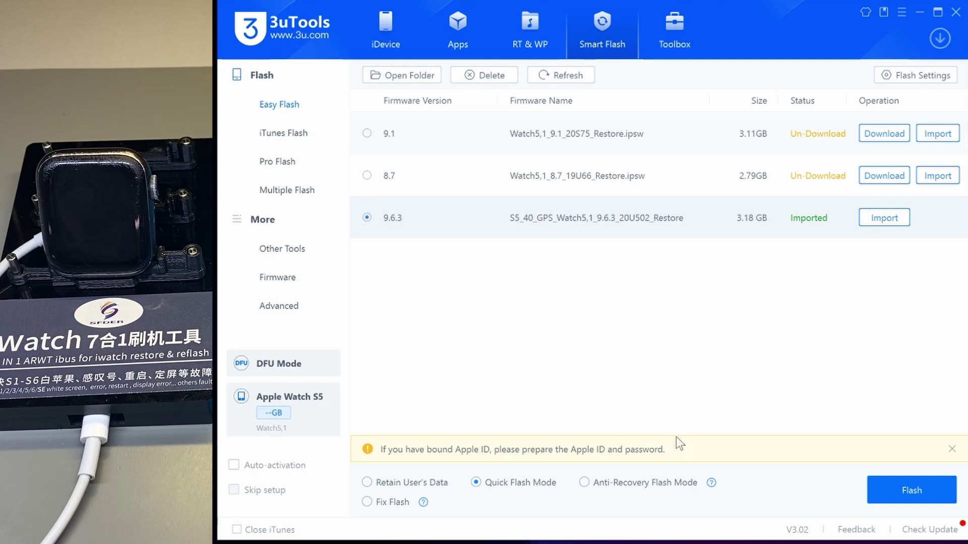
pyautogui.click(910, 497)
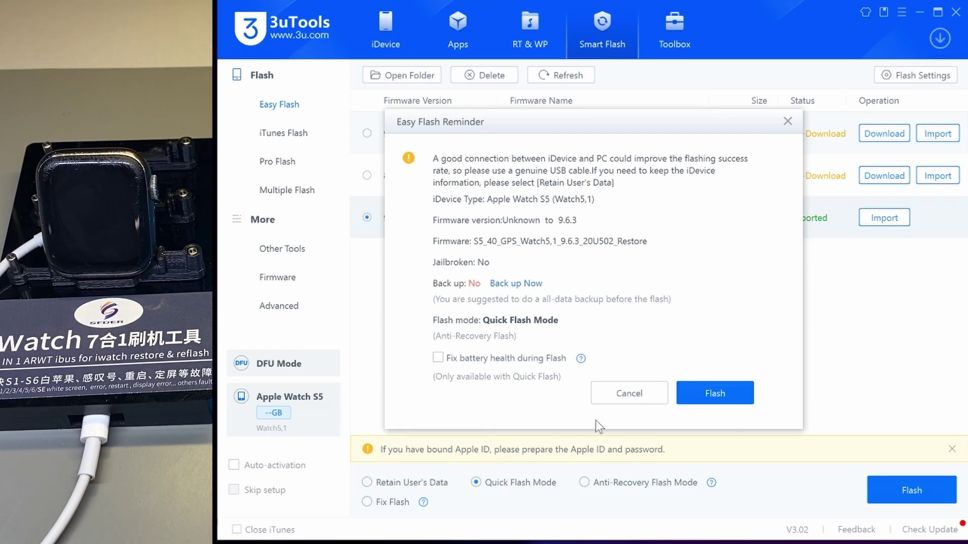
pyautogui.click(722, 403)
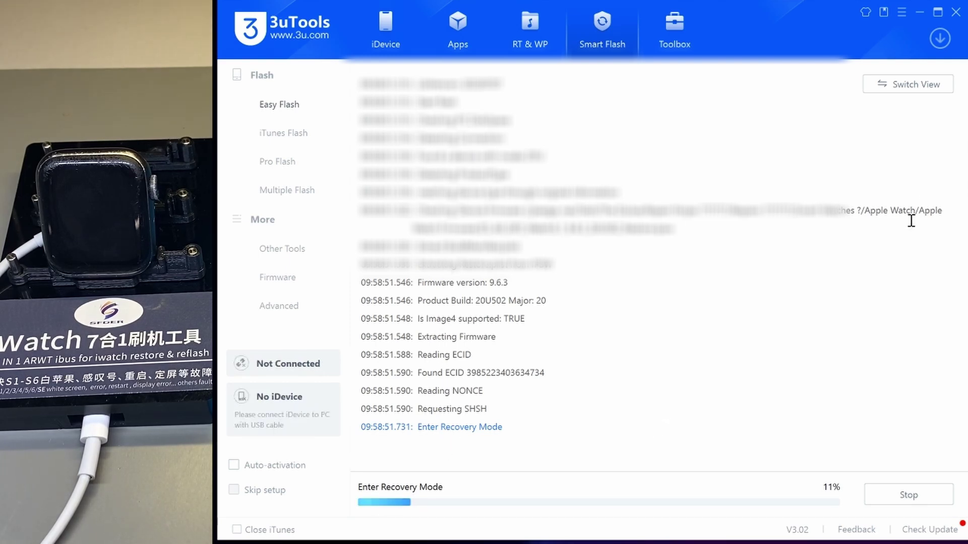
# Toggle between circular progress and detailed log views while the flash finishes
pyautogui.click(901, 91)
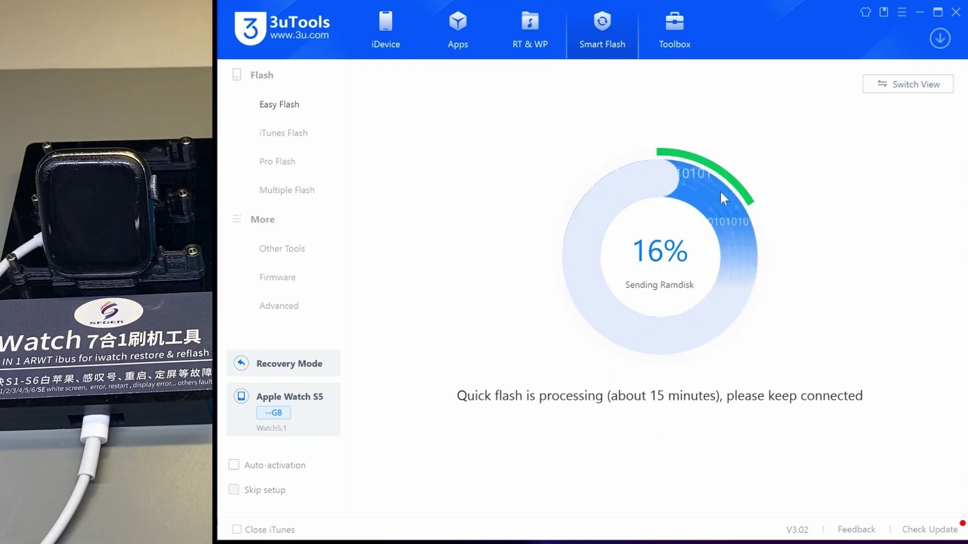
pyautogui.click(886, 94)
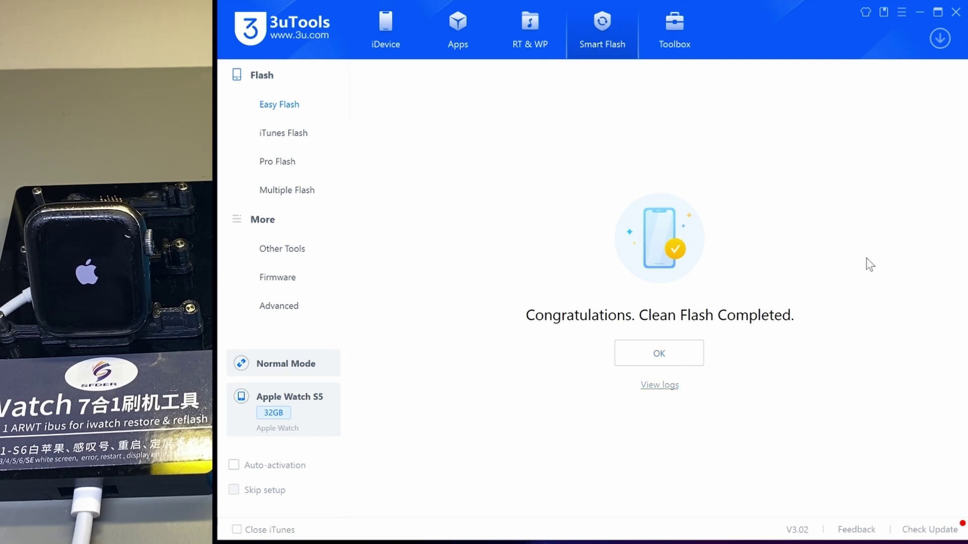
# View the flash log, scroll through it, and close it
pyautogui.click(672, 384)
pyautogui.scroll(-5, 655, 358)
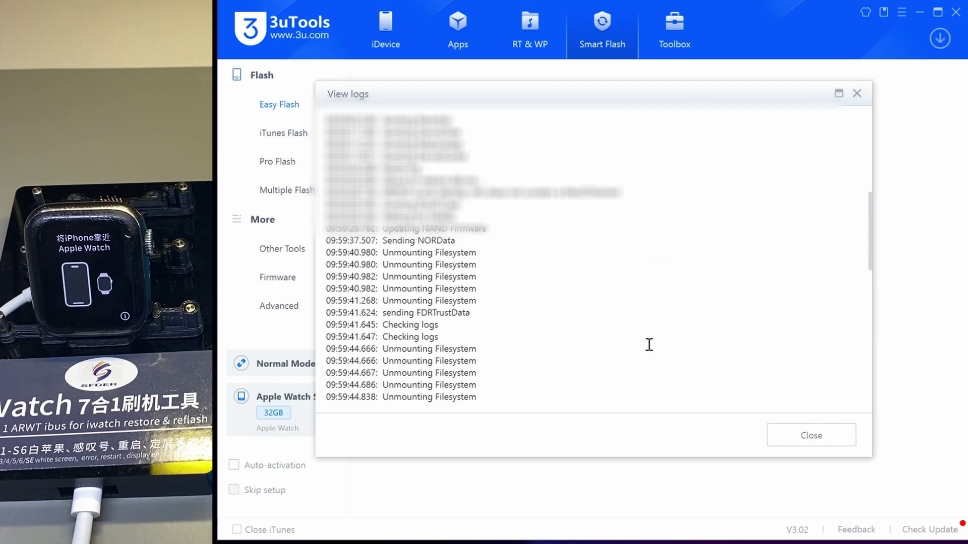
pyautogui.scroll(-10, 650, 345)
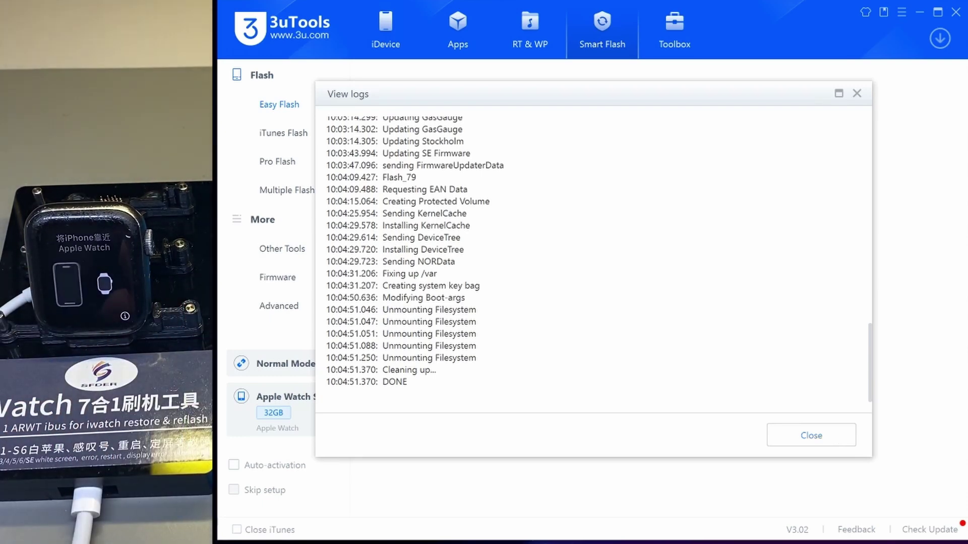
pyautogui.click(856, 93)
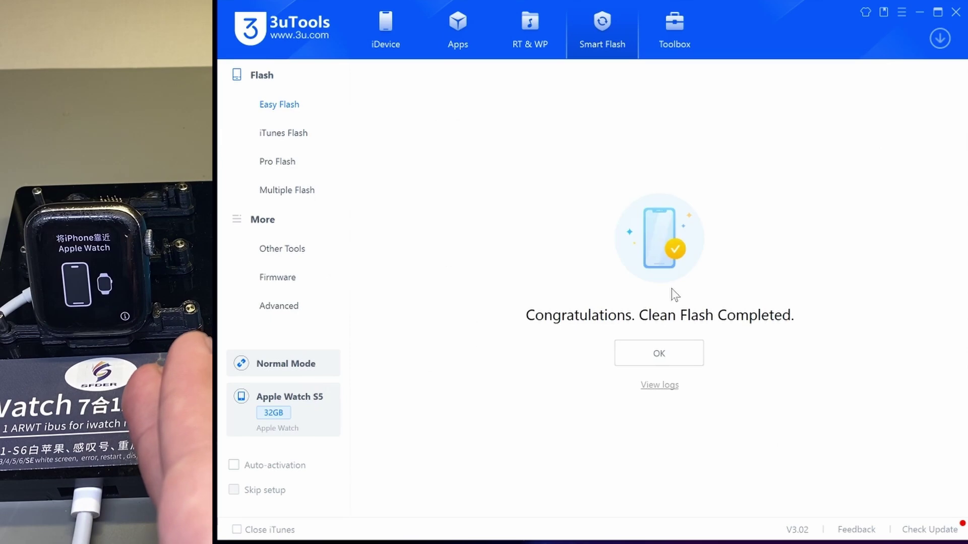
# Recheck the flash log down to DONE, then show the iDevice info page
pyautogui.click(659, 385)
pyautogui.scroll(-10, 633, 289)
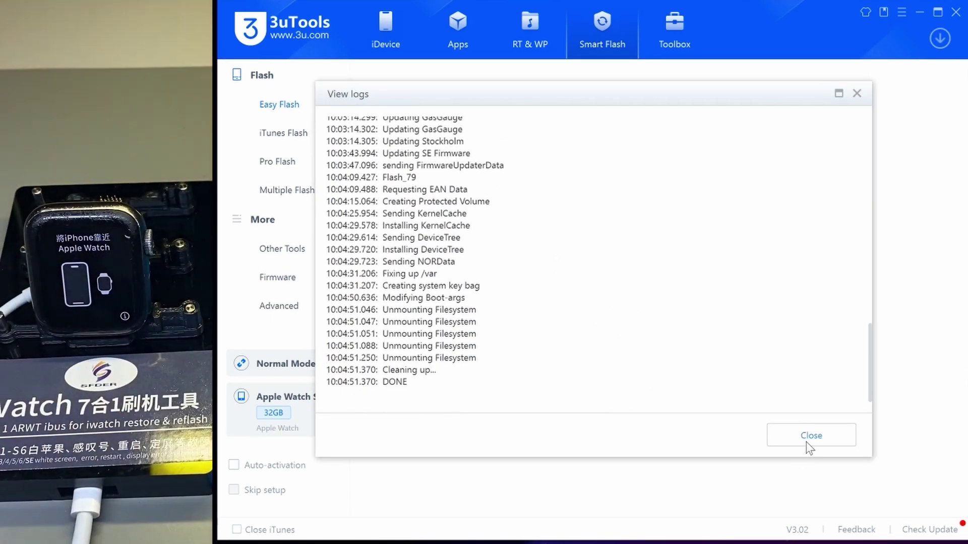
pyautogui.scroll(5, 501, 242)
pyautogui.scroll(-1, 483, 240)
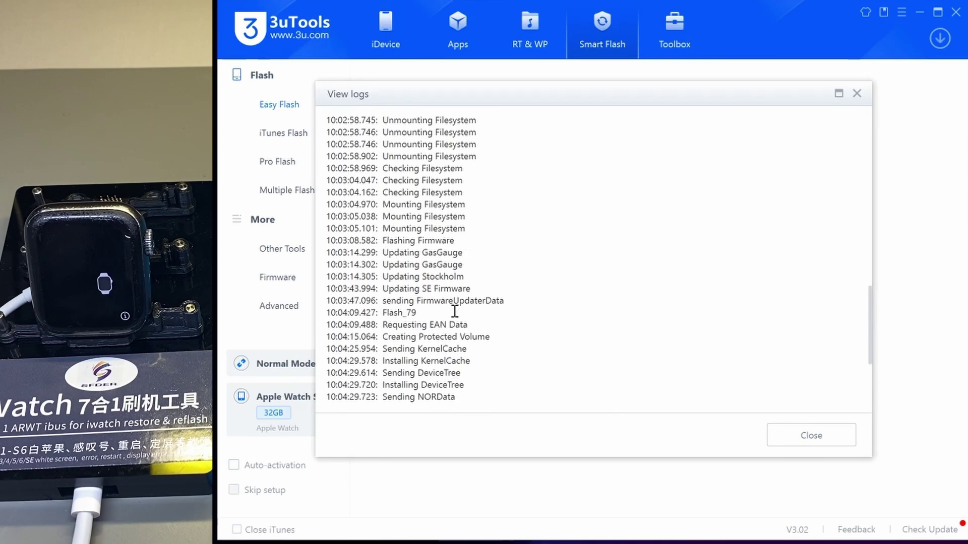
pyautogui.scroll(-3, 603, 283)
pyautogui.click(790, 444)
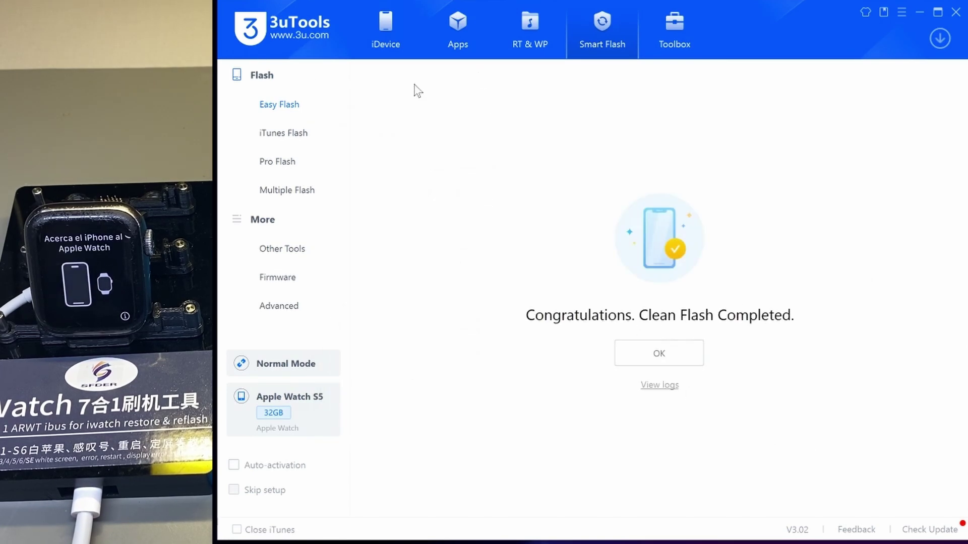
pyautogui.click(399, 51)
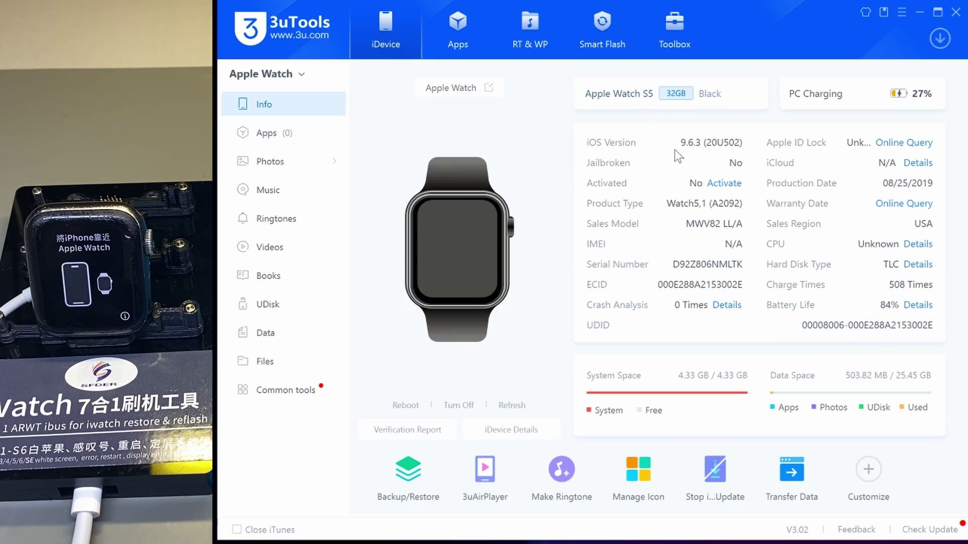
# Copy the iOS Version value 9.6.3 (20U502) from the Info page
pyautogui.click(692, 144)
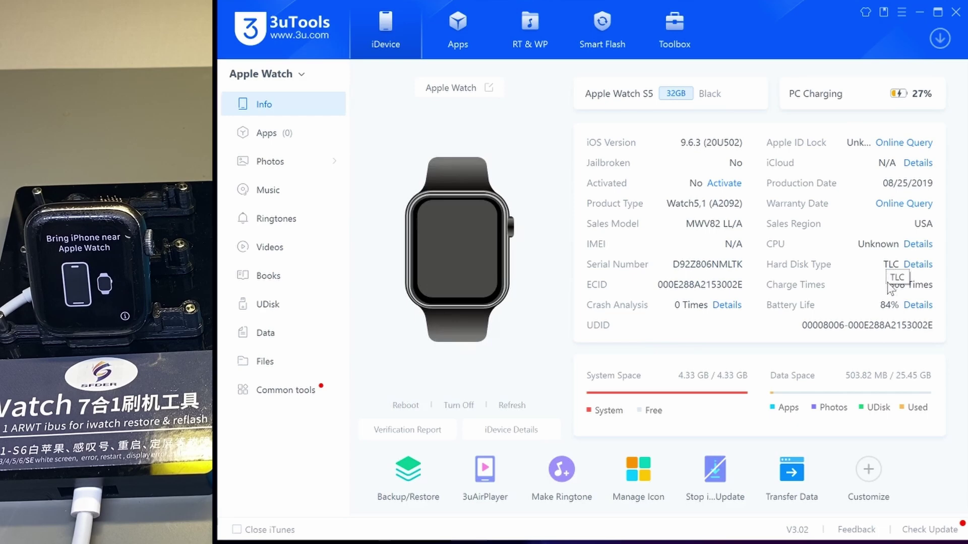
# Review Battery Details showing 84% battery life and 508 charge times, then dismiss
pyautogui.click(916, 305)
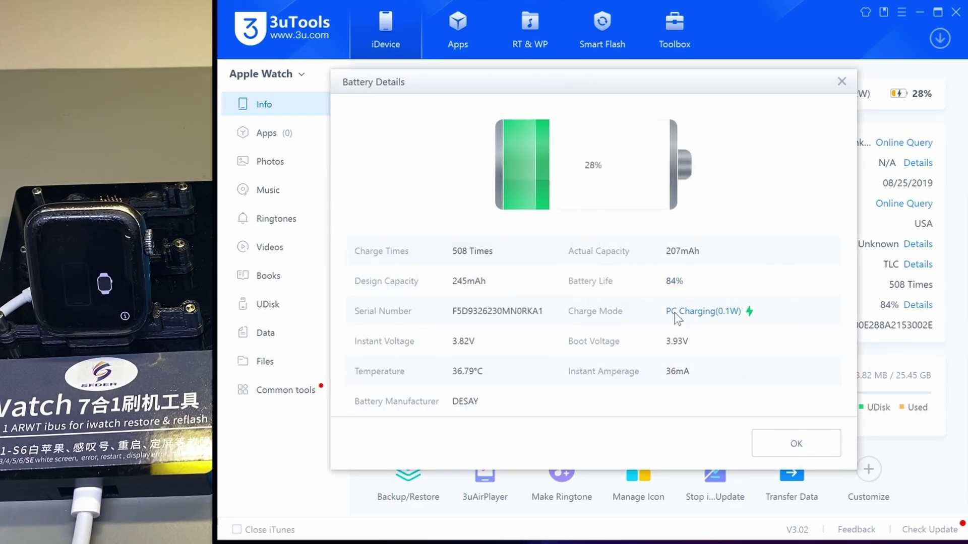
pyautogui.click(786, 449)
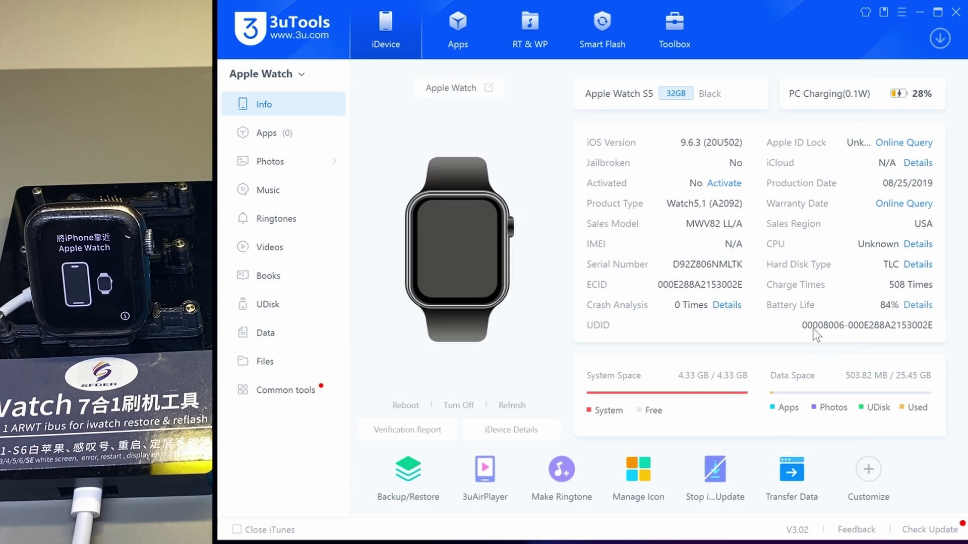